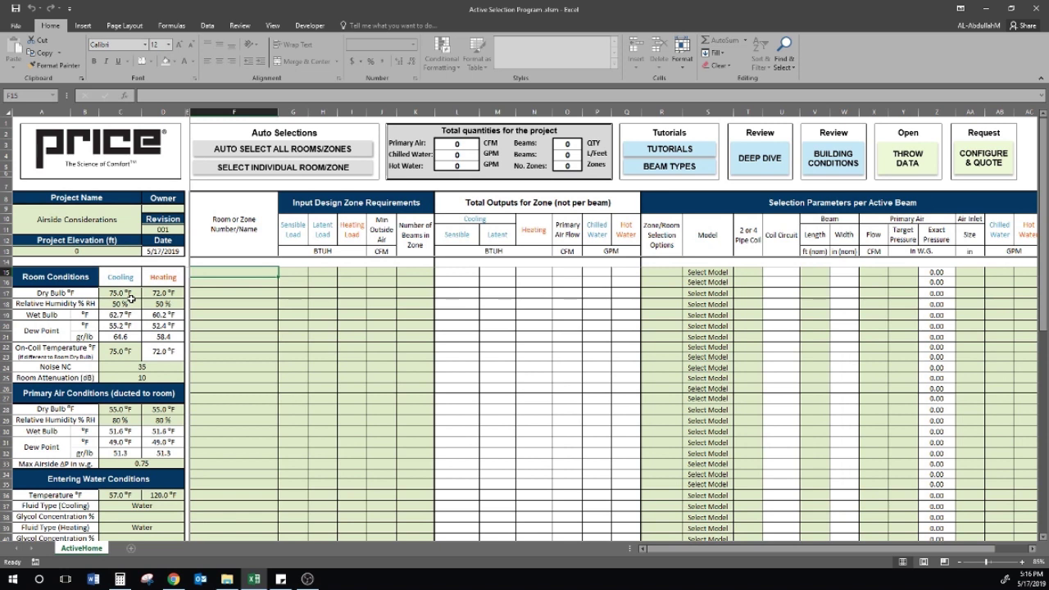
Enter zone CB-1 in row 15 with 10,000 BTUH sensible and 3,000 BTUH latent loads.
left_click(131, 297)
type("CB-1")
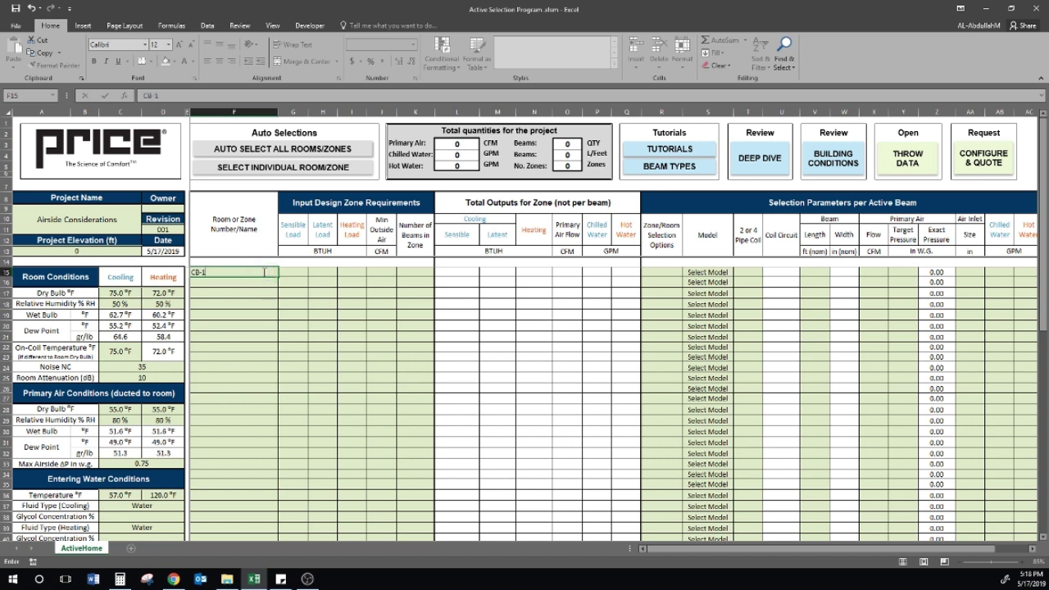
key("Tab")
type("10,00")
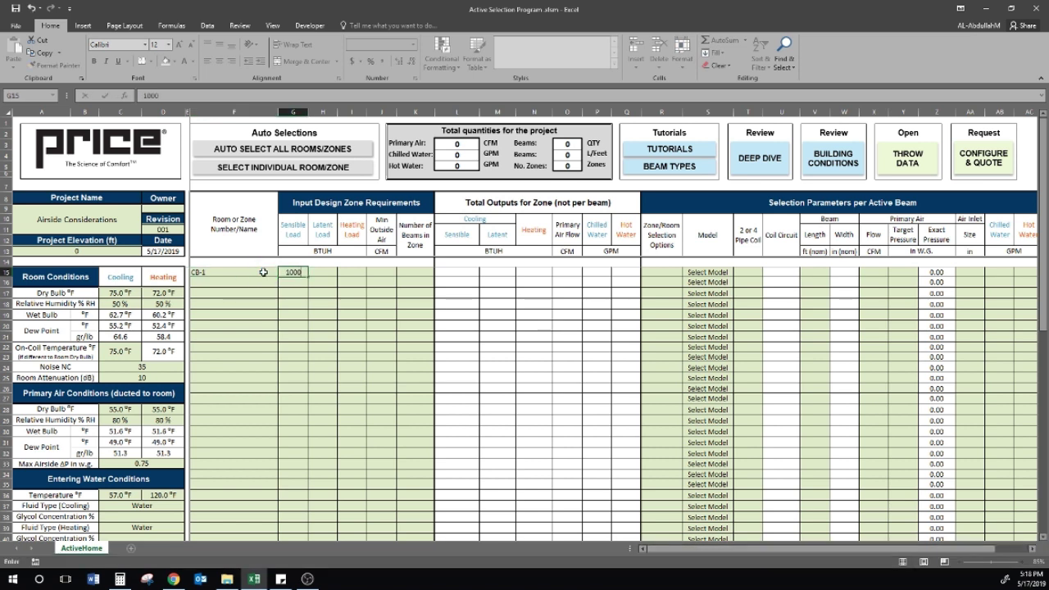
type("0")
key("Tab")
type("3,0")
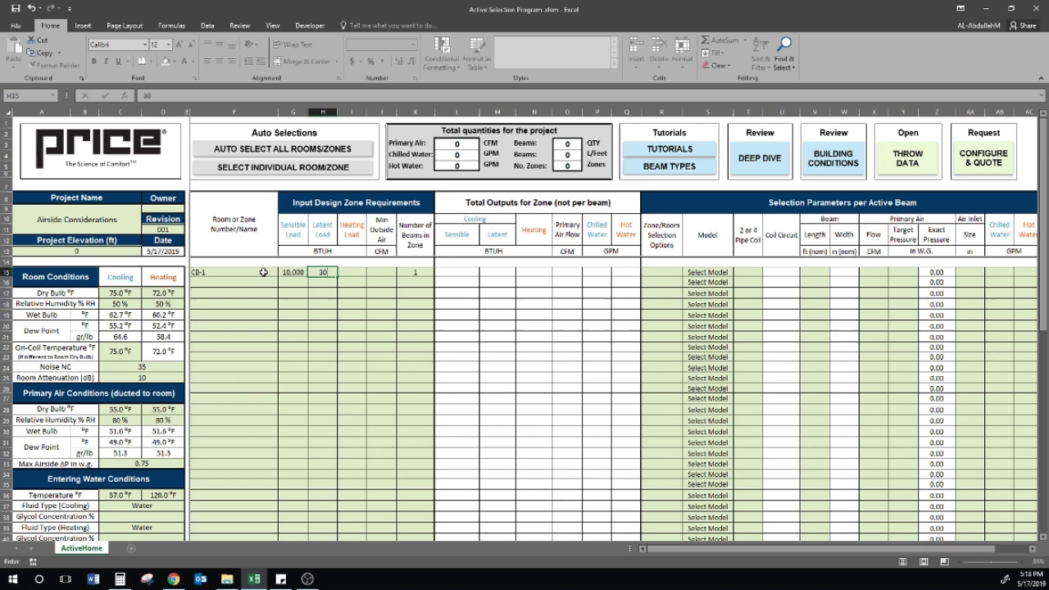
type("00")
key("Tab")
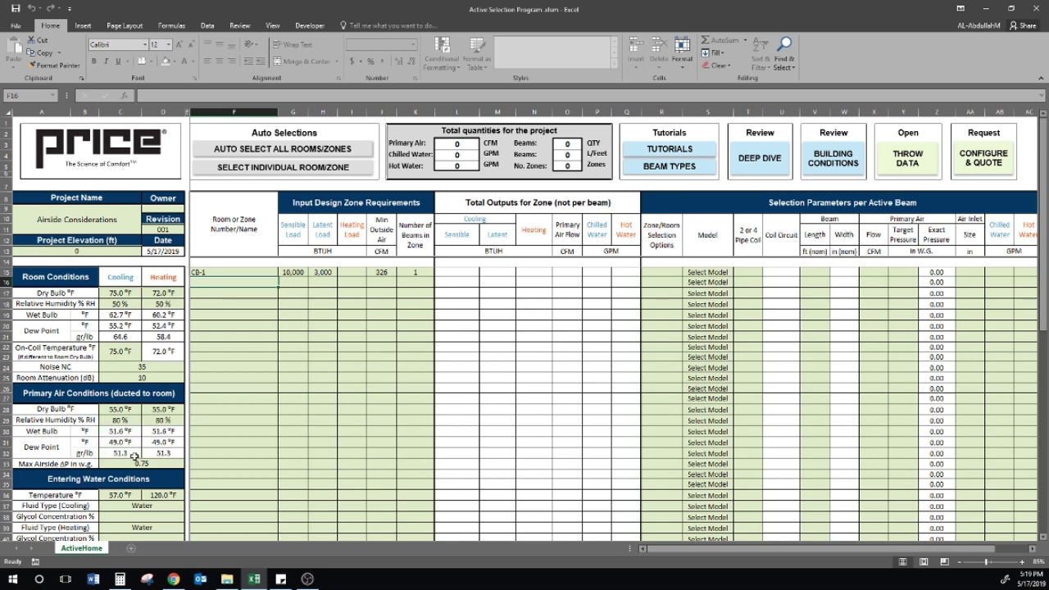
Change the primary air cooling relative humidity in C29 to 75 %, then to 85 %.
left_click(138, 420)
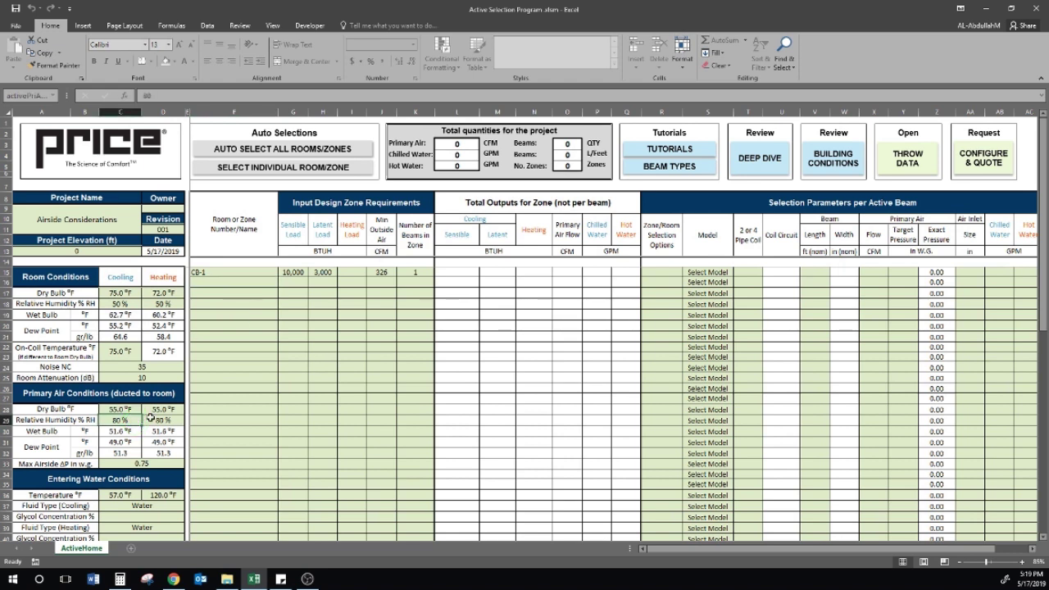
type("75")
key("Return")
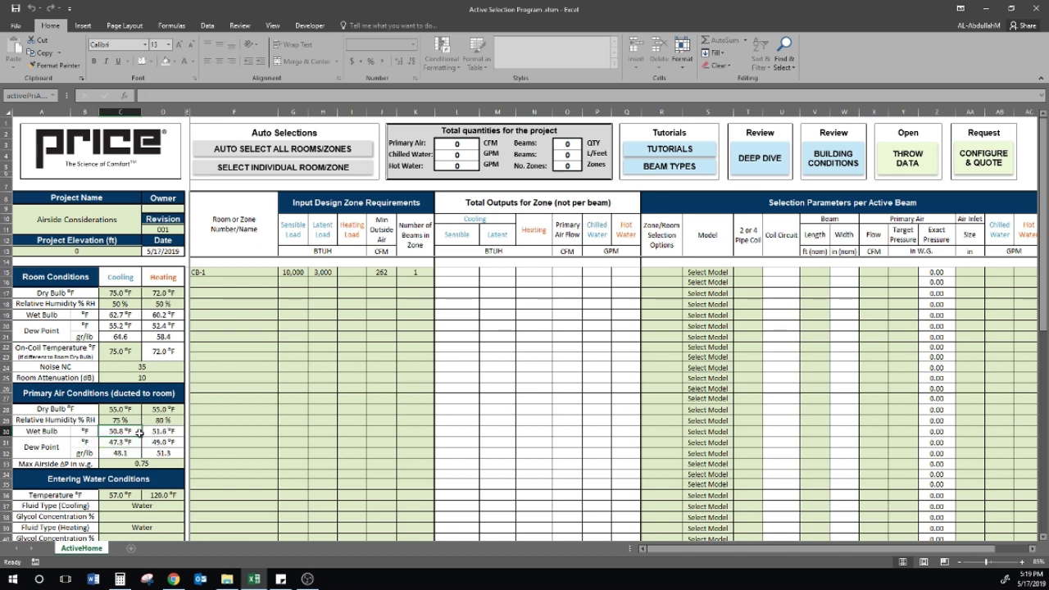
left_click(141, 441)
left_click(139, 419)
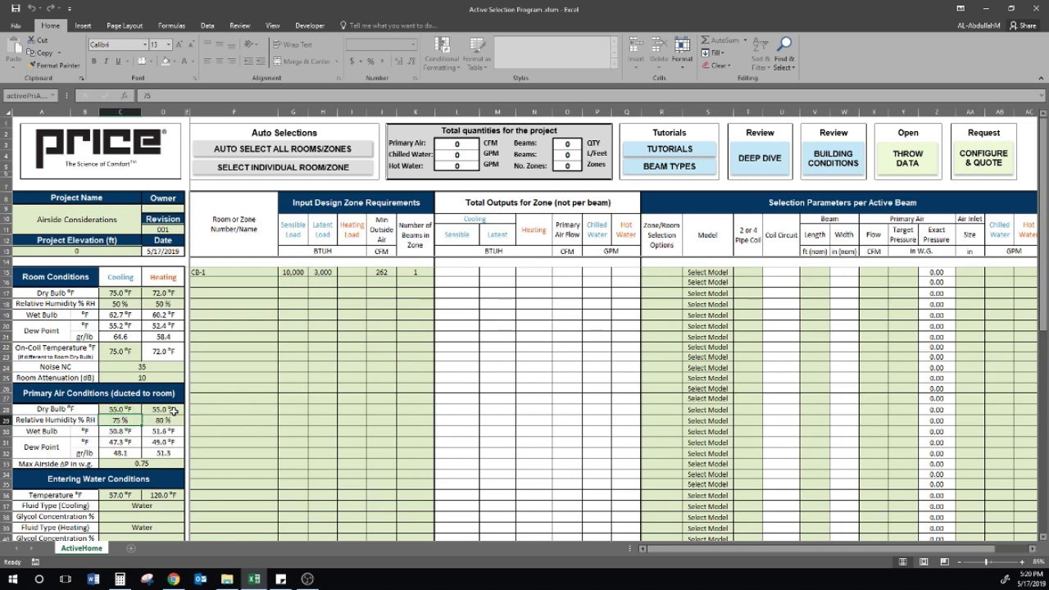
type("85")
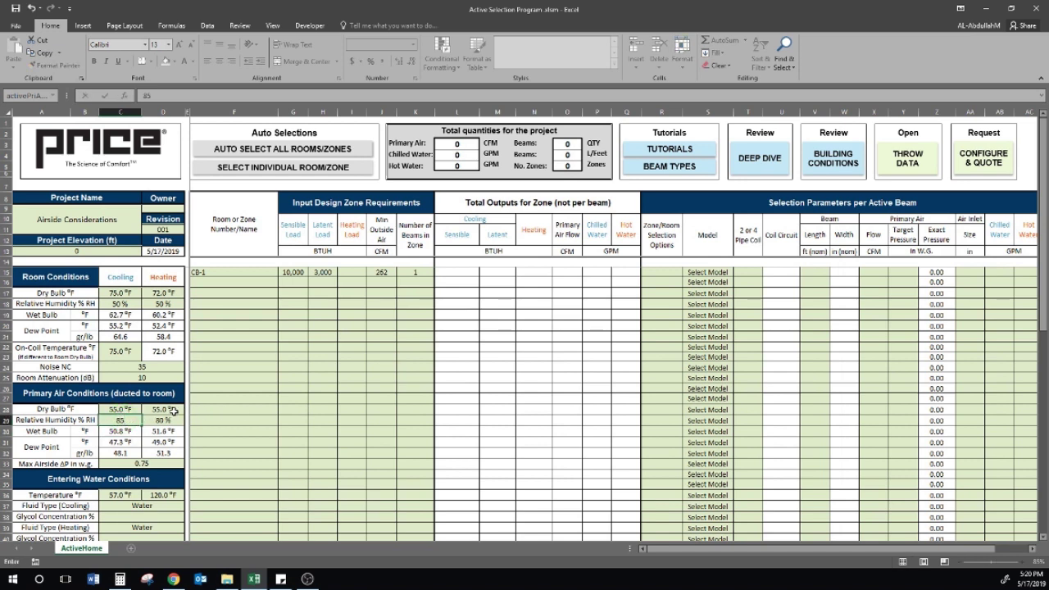
key("Return")
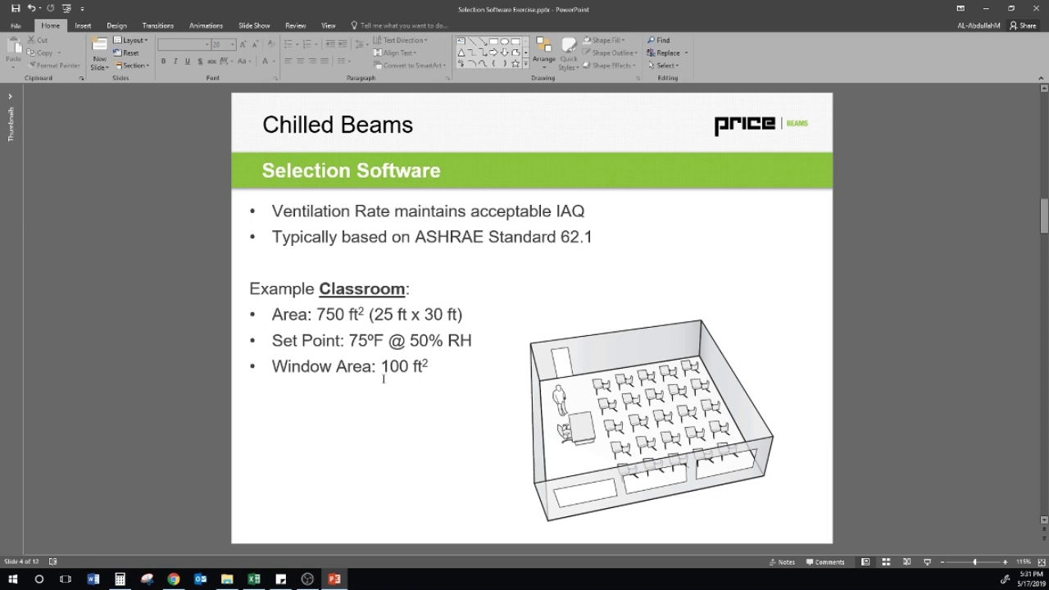
Scroll to slide 5 showing the classroom's 16,925 Btu/h sensible and 5200 Btu/h latent loads.
scroll(383, 377, "down", 1)
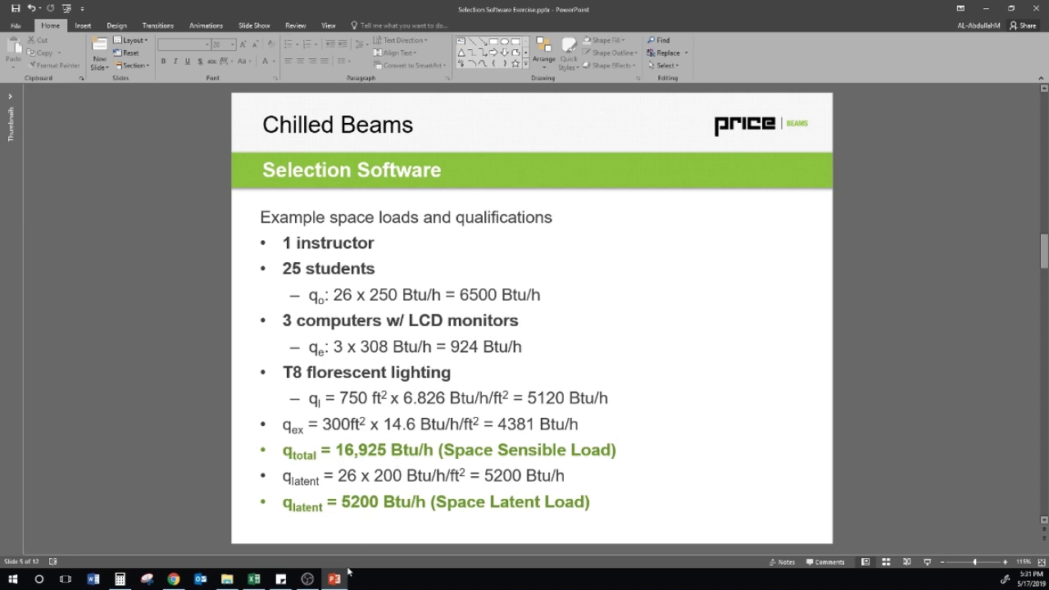
Enter Classroom loads of 16925 sensible and 5200 latent, then show the ventilation slide.
left_click(254, 579)
left_click(286, 272)
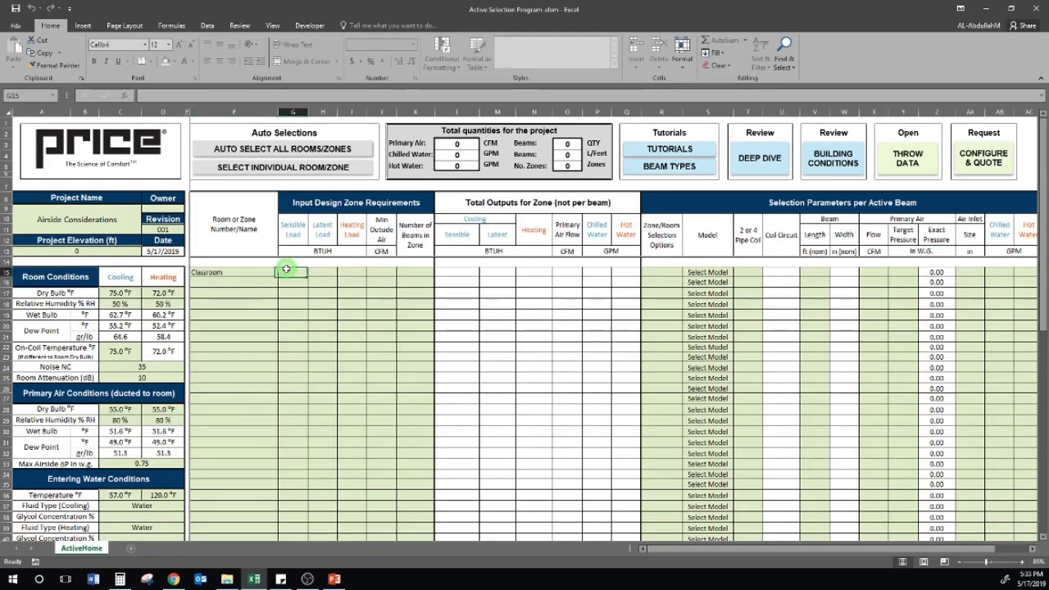
type("16")
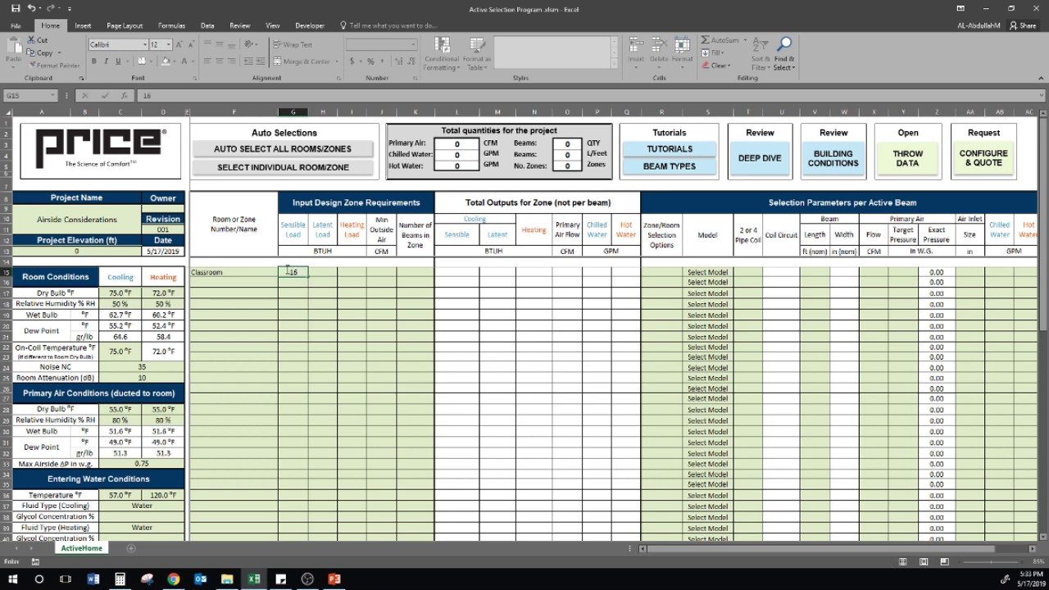
type("925")
left_click(318, 268)
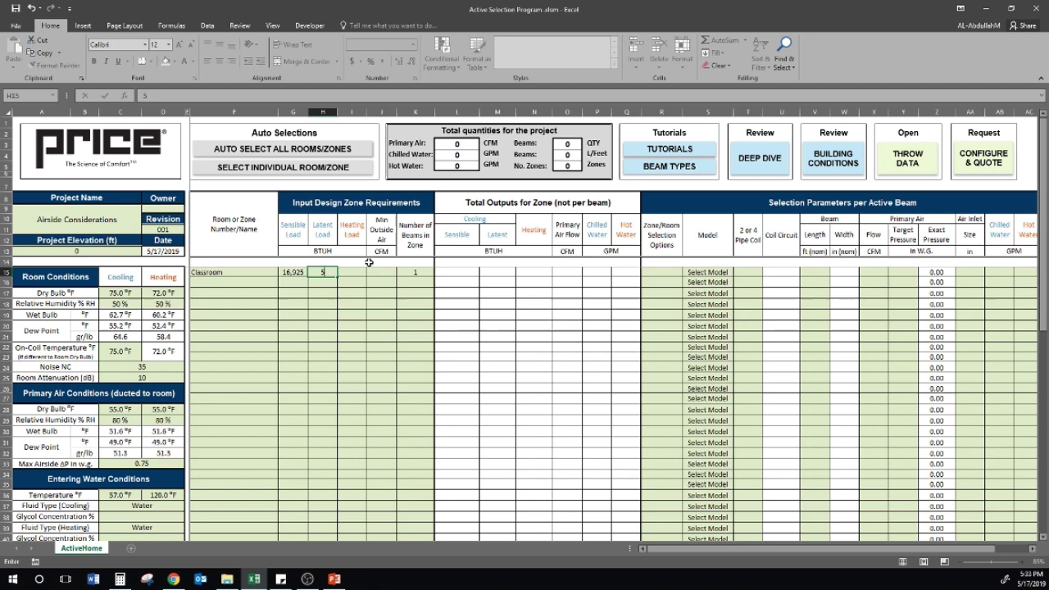
type("5200")
key("Return")
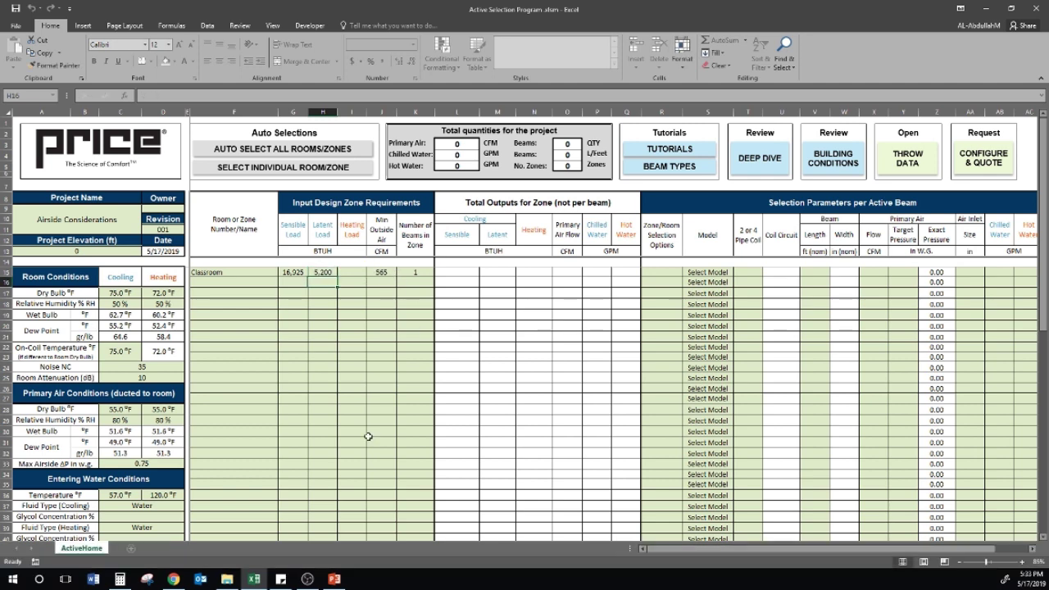
left_click(333, 579)
scroll(727, 320, "down", 1)
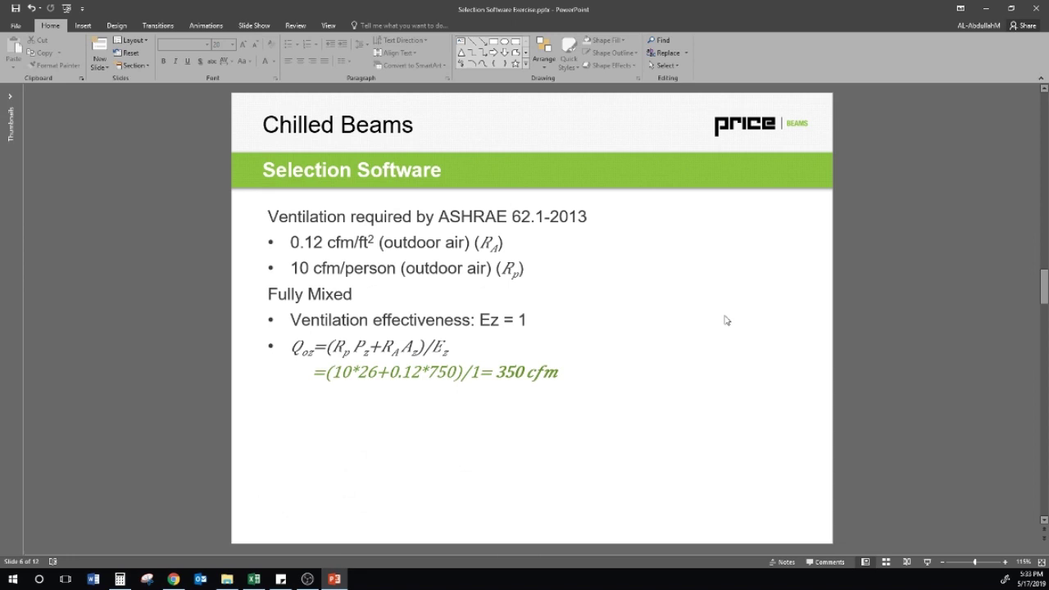
Bring the Active Selection workbook back to the front from the ventilation slide.
left_click(250, 583)
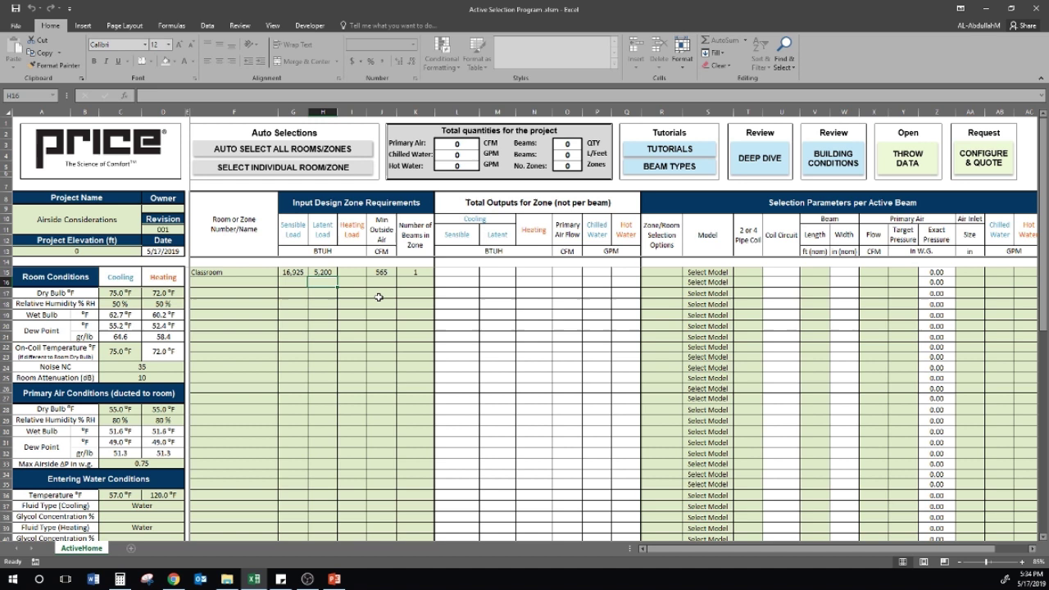
Set the primary air cooling relative humidity in C29 to 68 %.
left_click(131, 421)
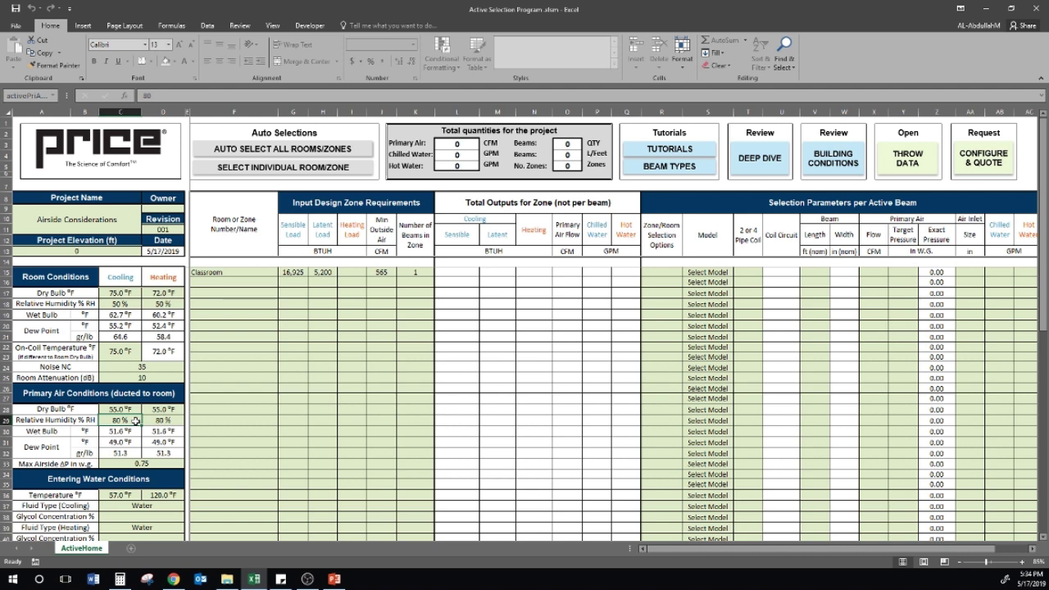
type("68")
key("Return")
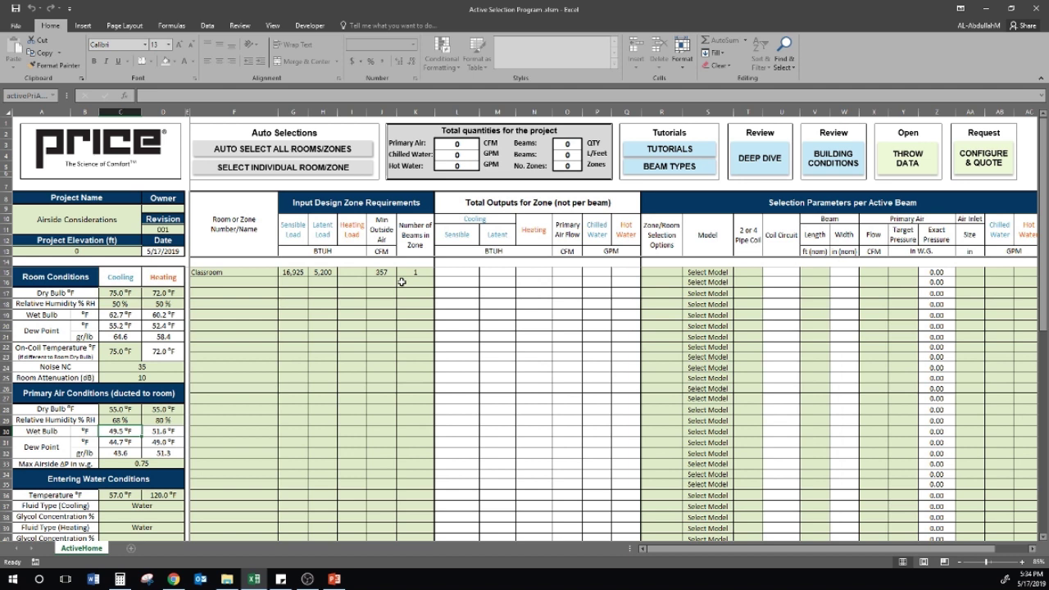
Choose ACBL-HE24-2W as the Classroom zone's beam model.
left_click(714, 272)
left_click(738, 272)
left_click(723, 297)
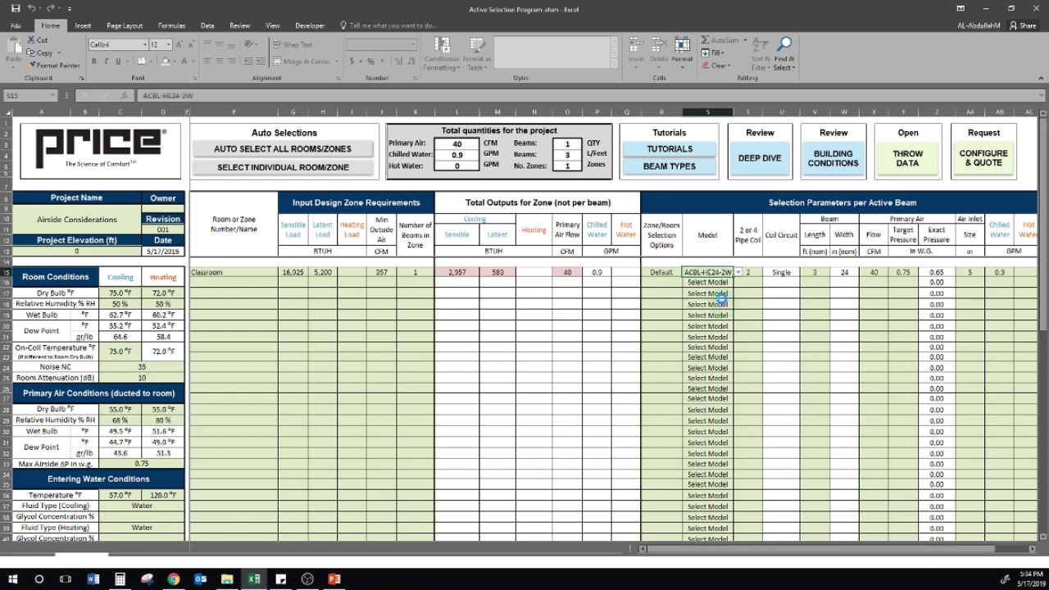
Auto-select beams for all zones, returning even beam lengths only.
left_click(381, 273)
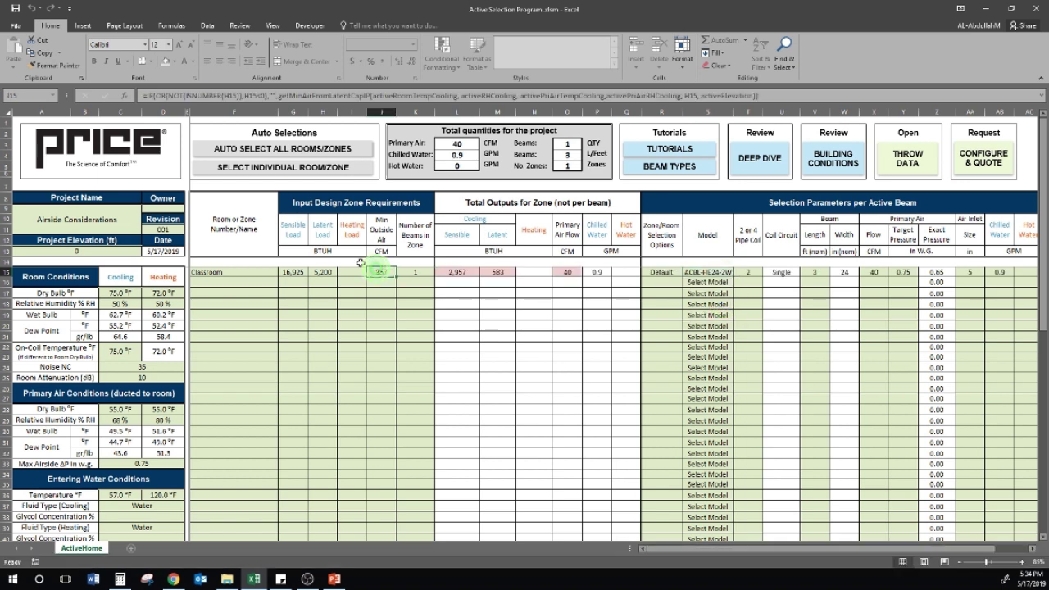
left_click(312, 149)
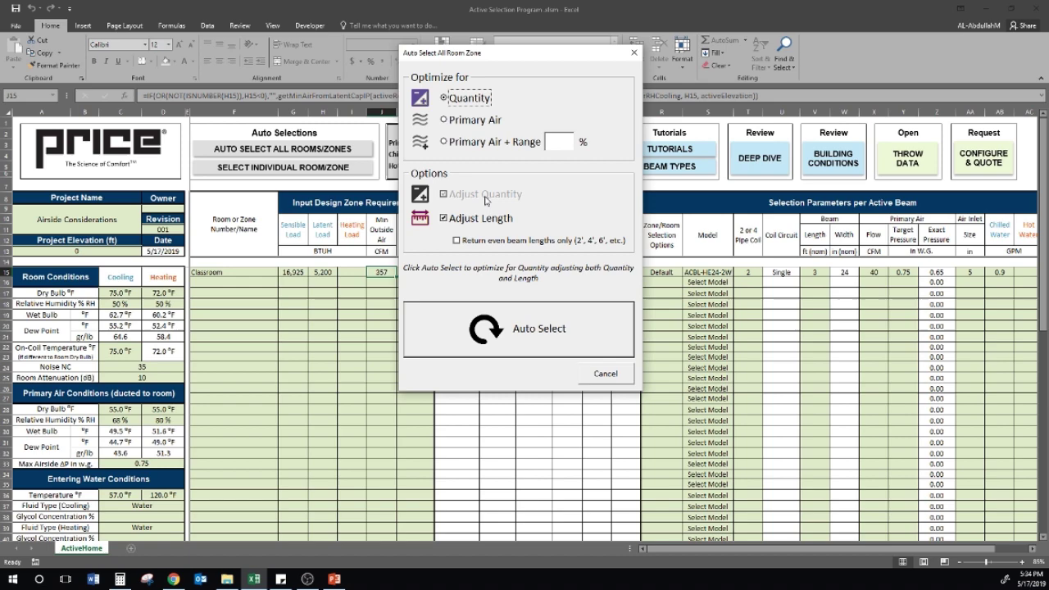
left_click(494, 240)
left_click(540, 329)
left_click(573, 330)
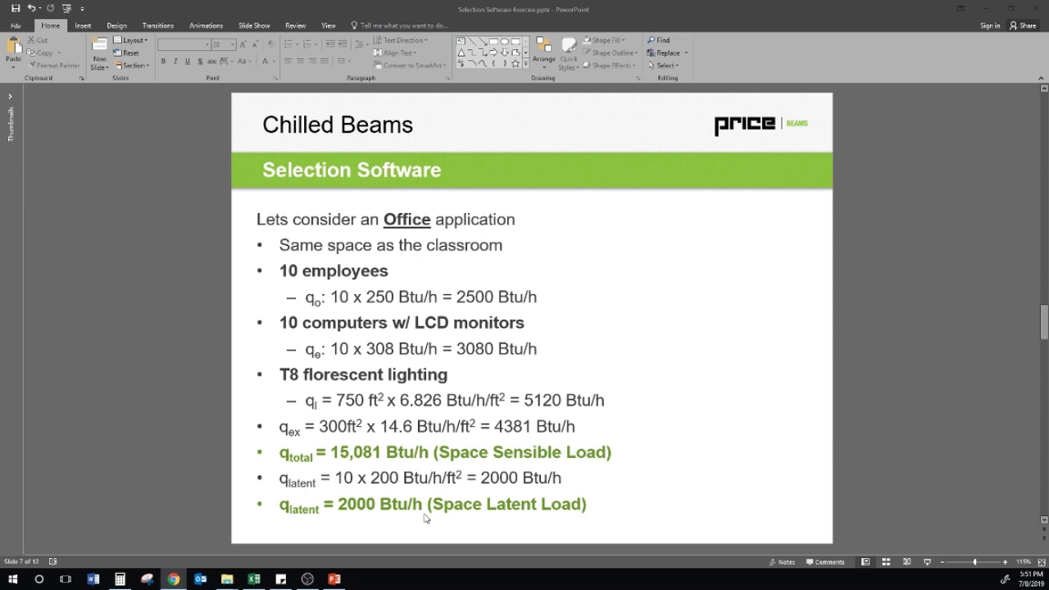
Check the formula behind the Office zone's 217 CFM minimum outside air, then show the ventilation slide.
left_click(255, 579)
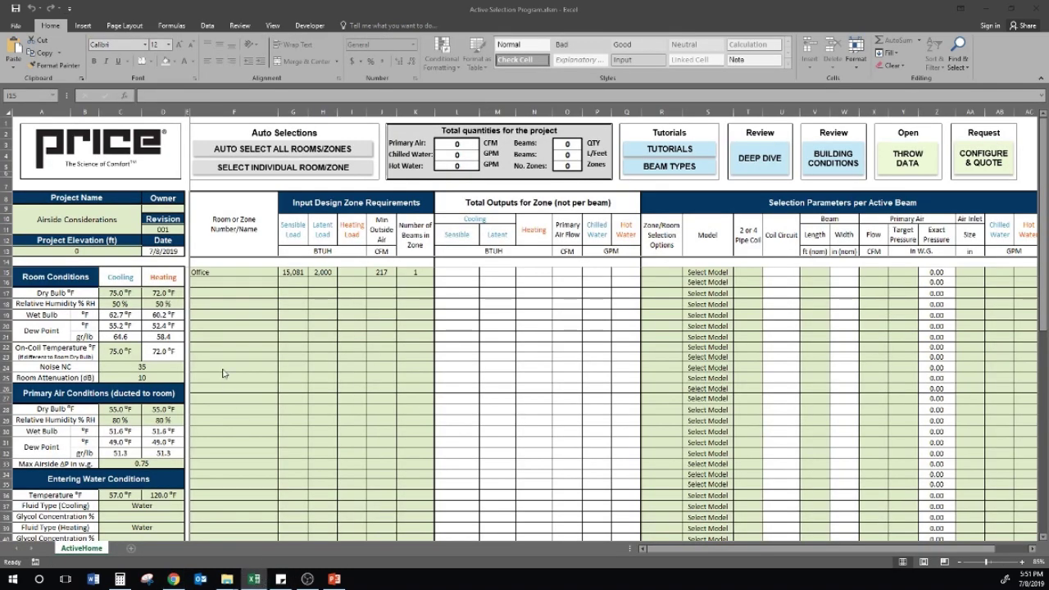
left_click(242, 282)
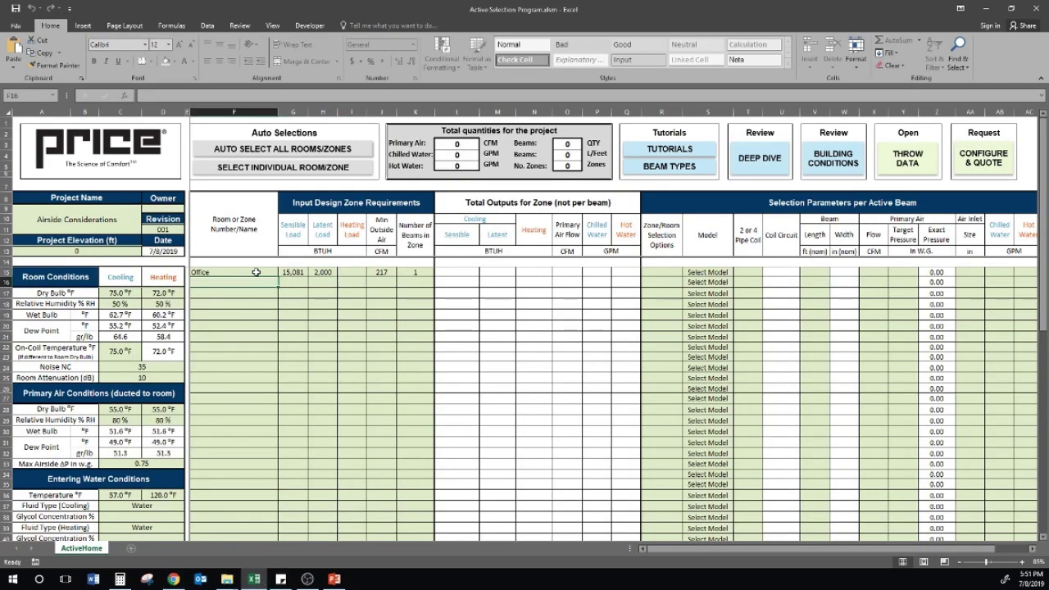
left_click(379, 272)
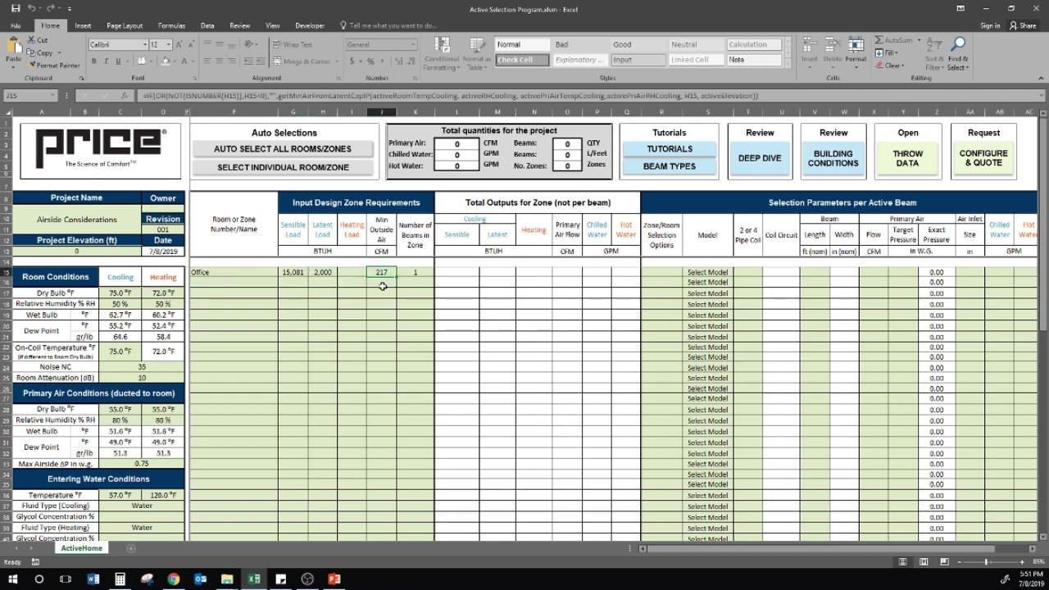
left_click(334, 578)
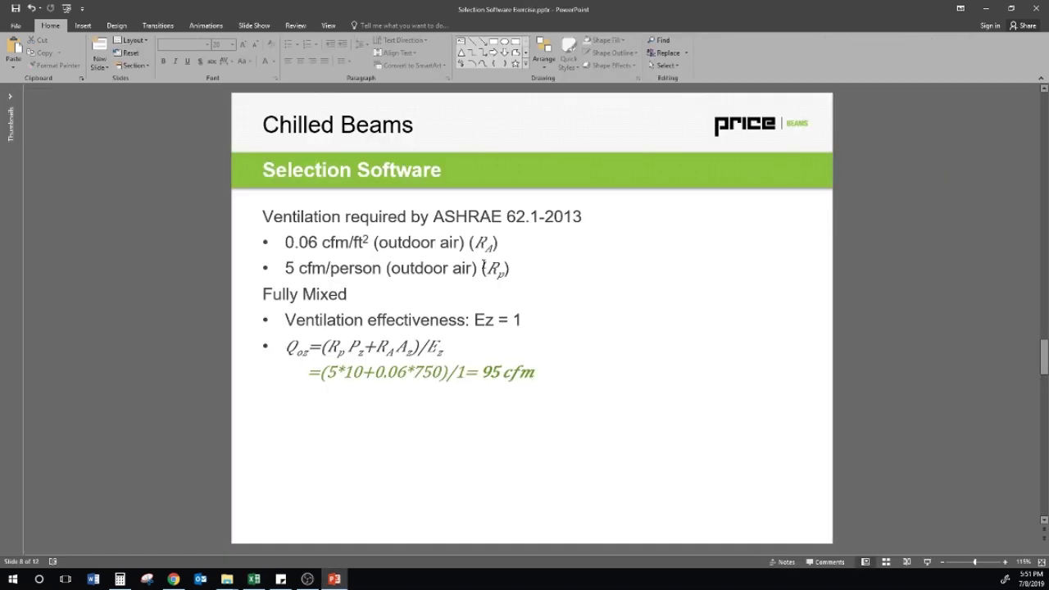
After reviewing the 95 cfm ventilation requirement, switch back to the Active Selection workbook.
left_click(262, 584)
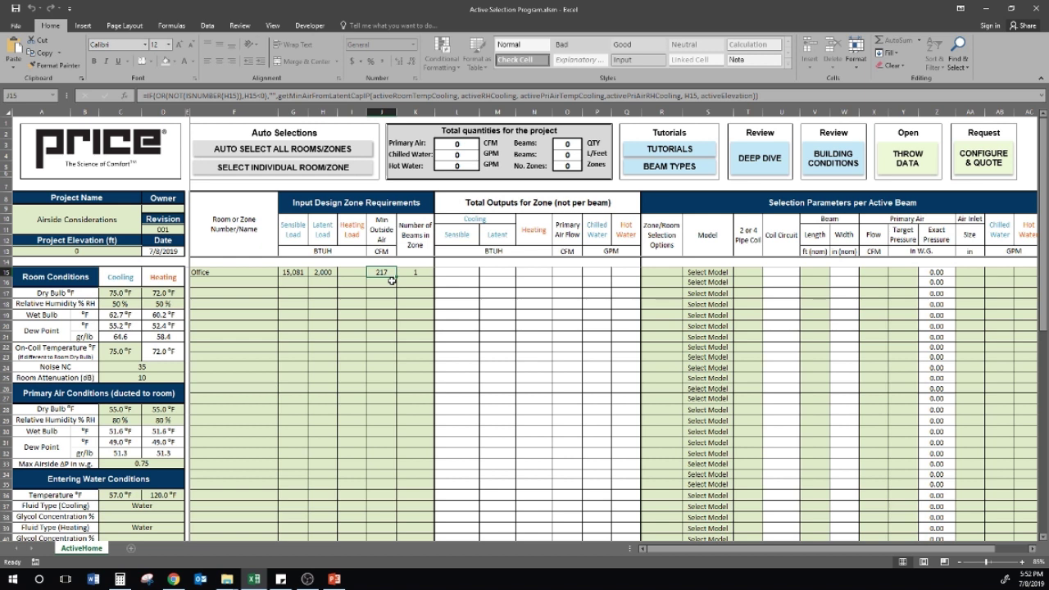
left_click(127, 421)
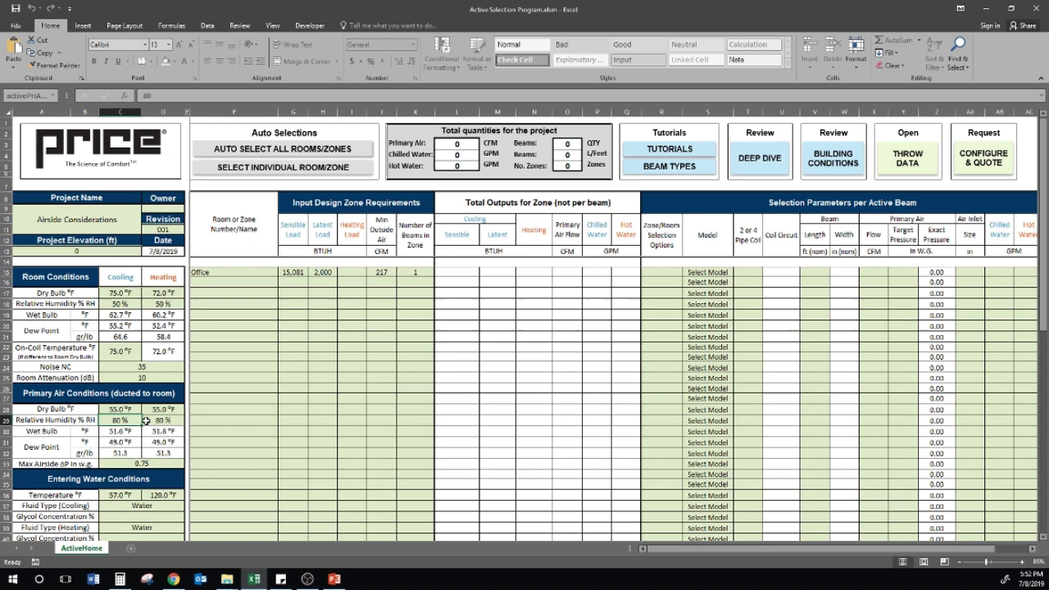
type("70")
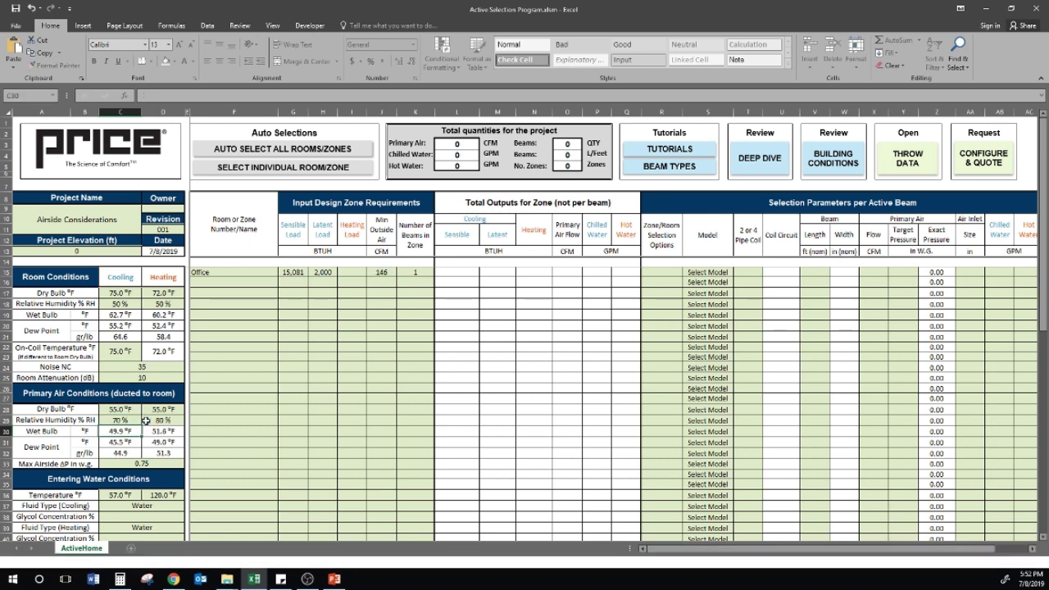
key("Return")
type("6")
key("BackSpace")
type("55")
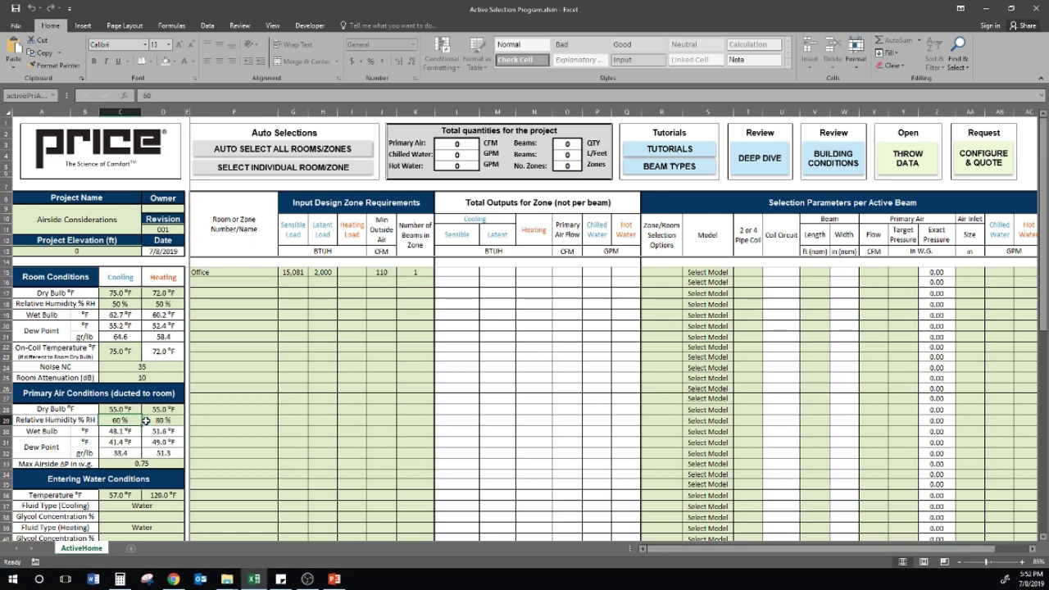
key("Return")
type("54")
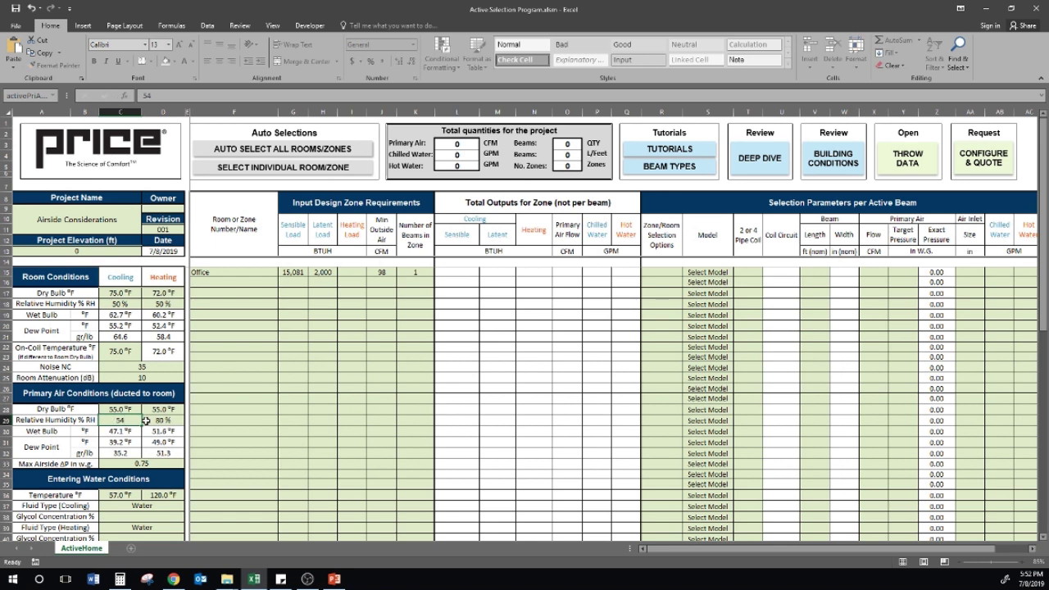
key("Return")
type("53")
key("Return")
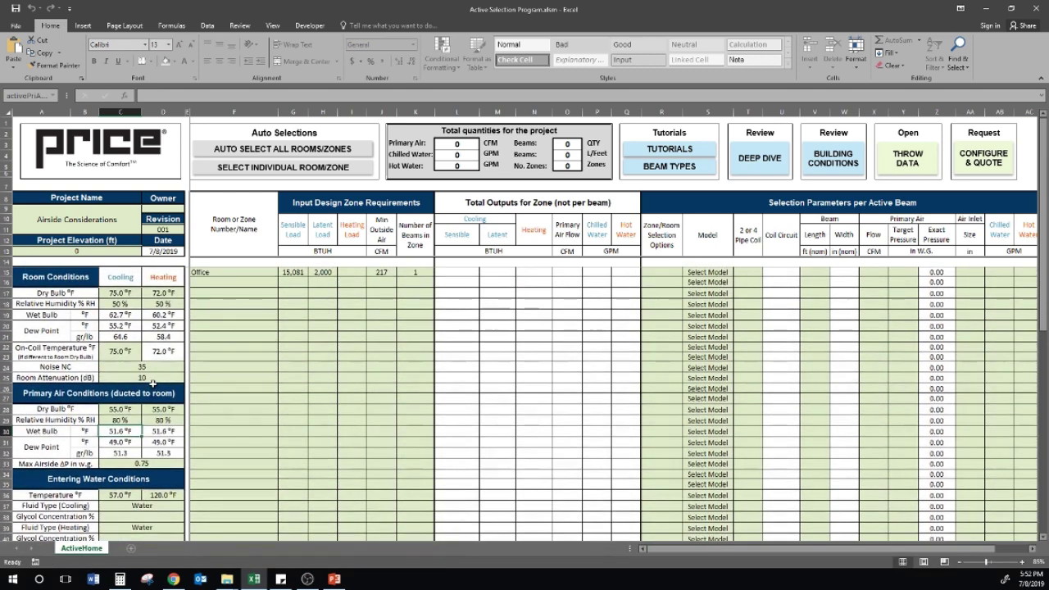
Choose ACBL-HE24-2W as the Office zone's beam model.
left_click(707, 272)
left_click(739, 271)
left_click(710, 297)
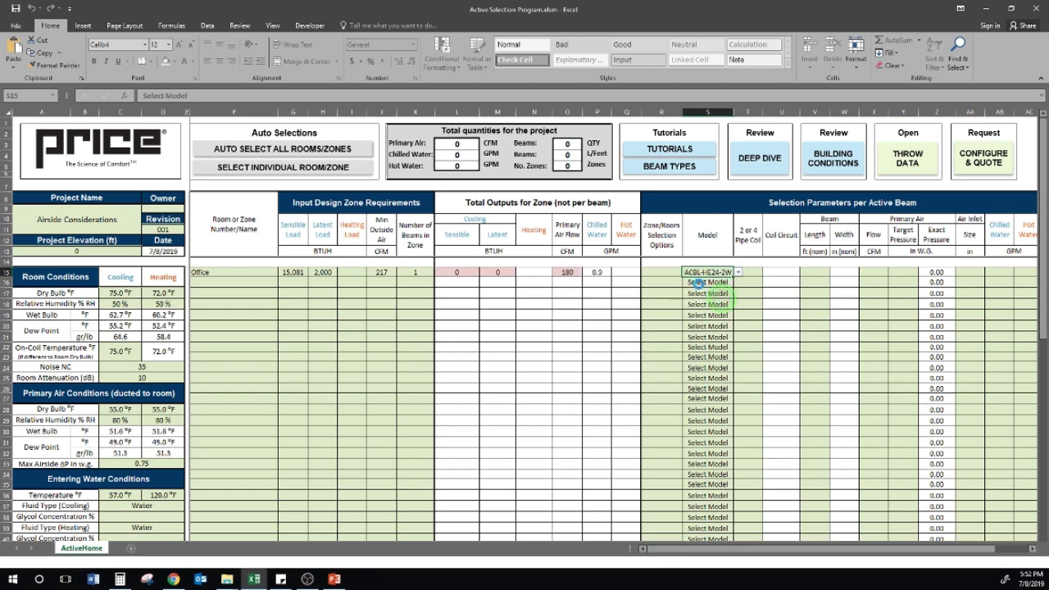
Auto-select beams for all zones with even beam lengths only, giving 265 CFM primary air.
left_click(383, 271)
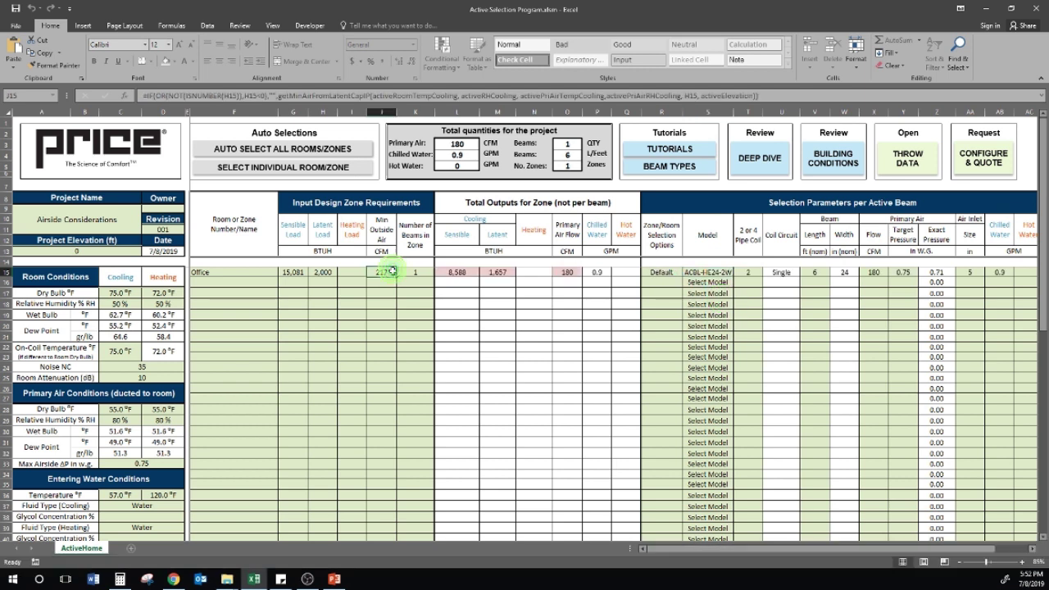
left_click(316, 150)
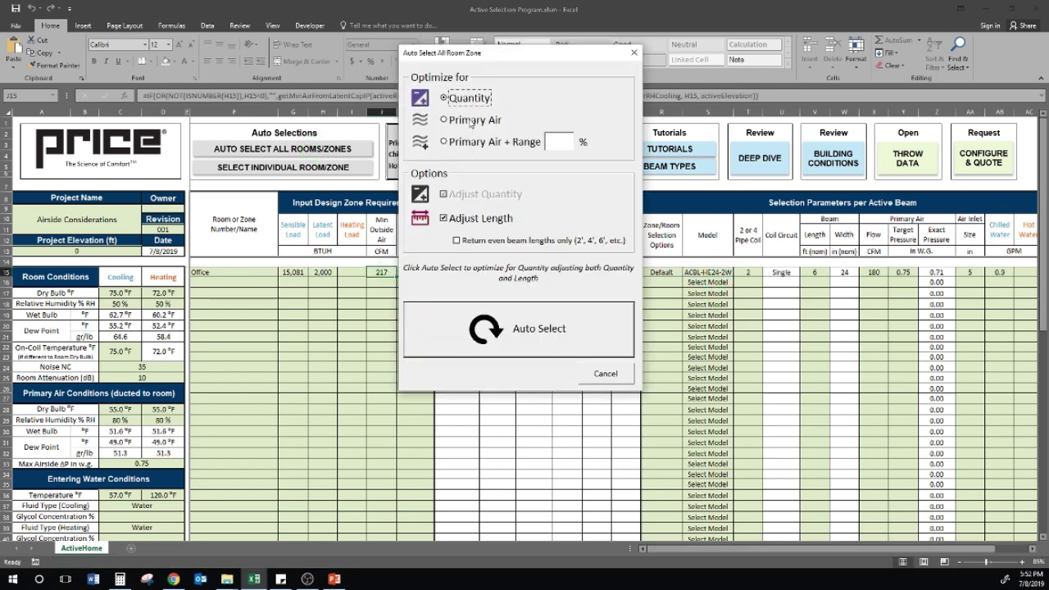
left_click(467, 240)
left_click(502, 327)
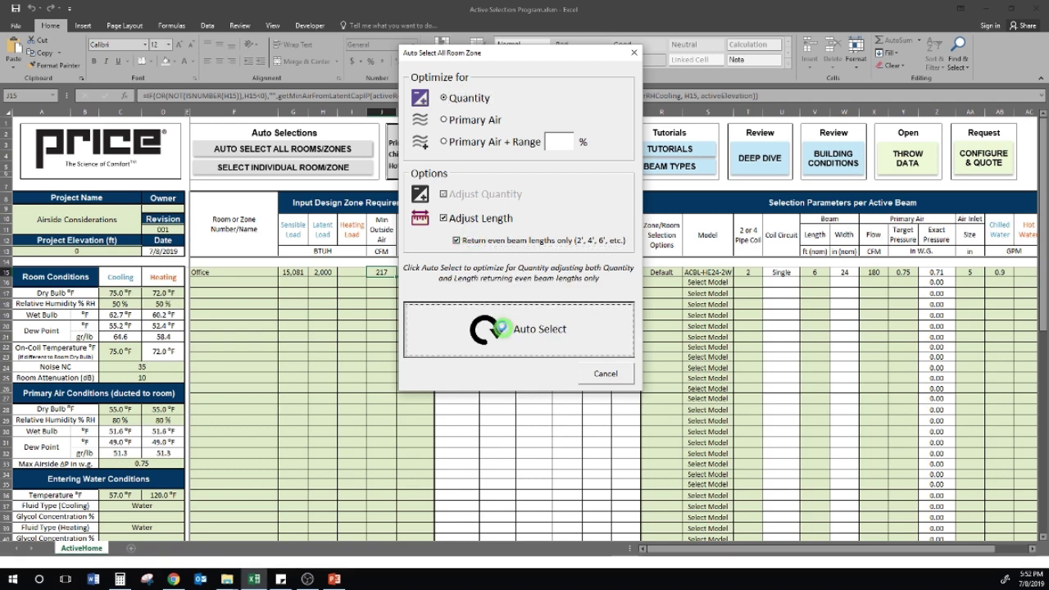
left_click(579, 332)
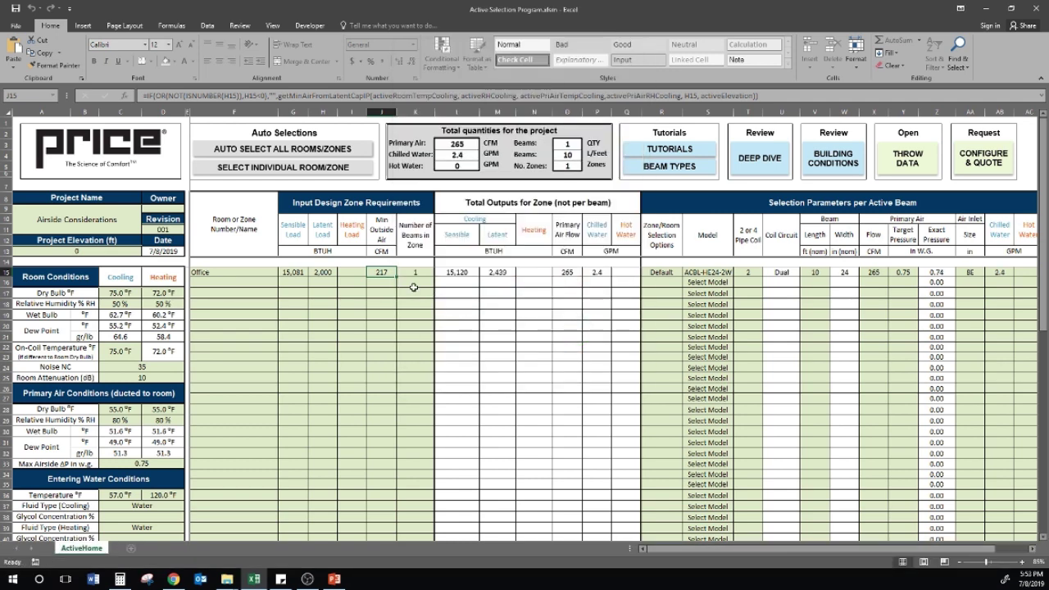